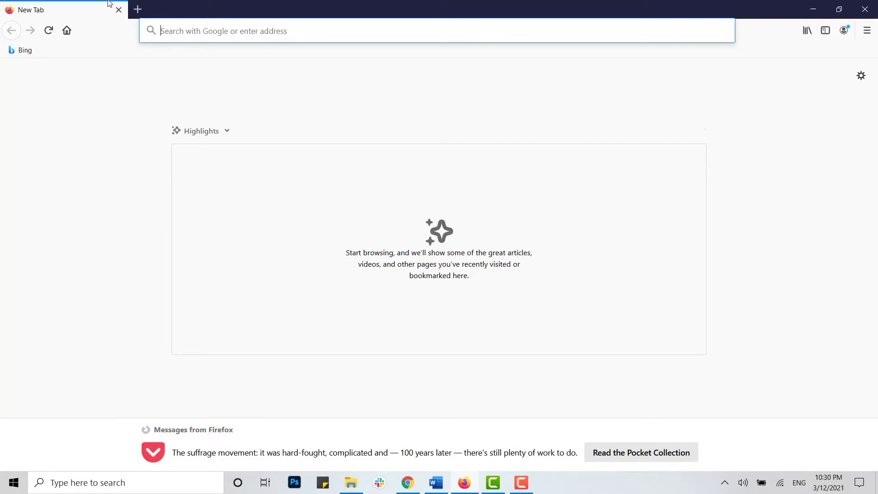
# Load bing.com in Firefox from the address bar
pyautogui.click(218, 39)
pyautogui.write('bing.com/')
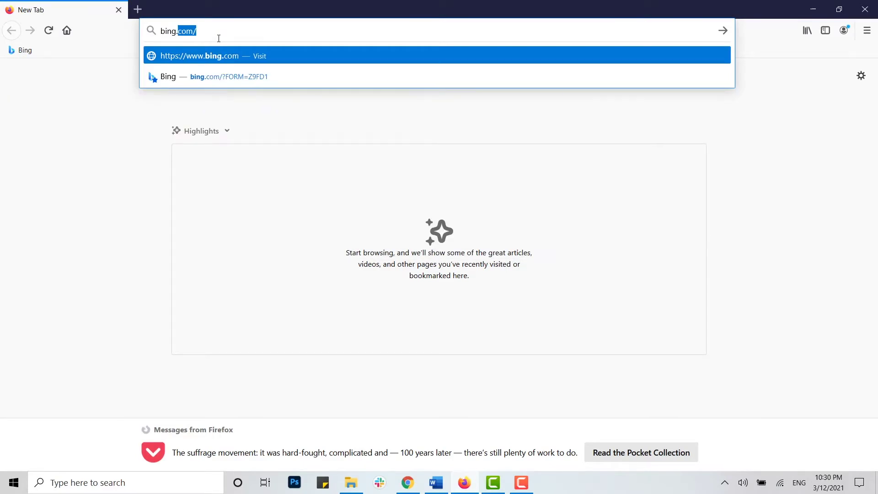
pyautogui.press('Return')
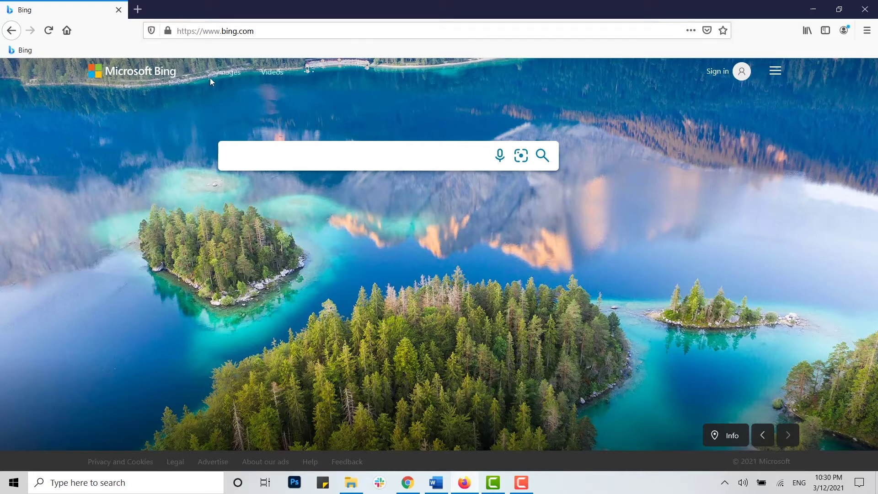
# Go to Bing's Search history page from the menu and review its empty Activity section
pyautogui.click(779, 78)
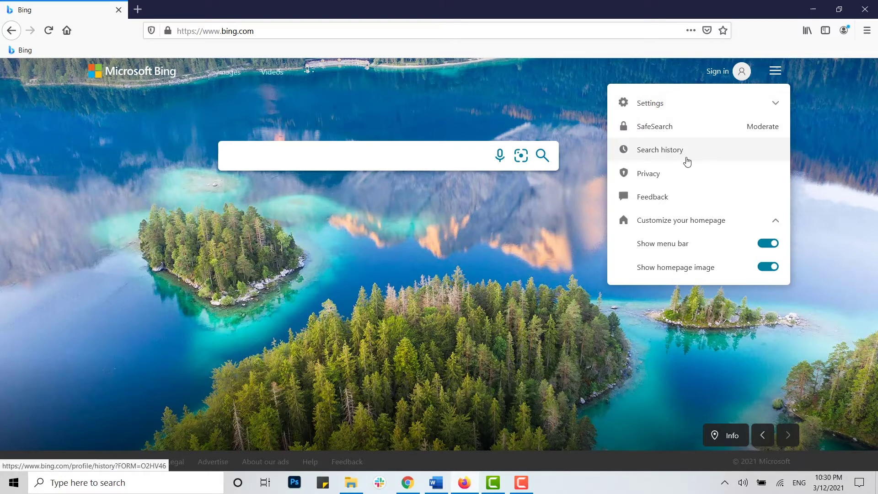
pyautogui.click(667, 159)
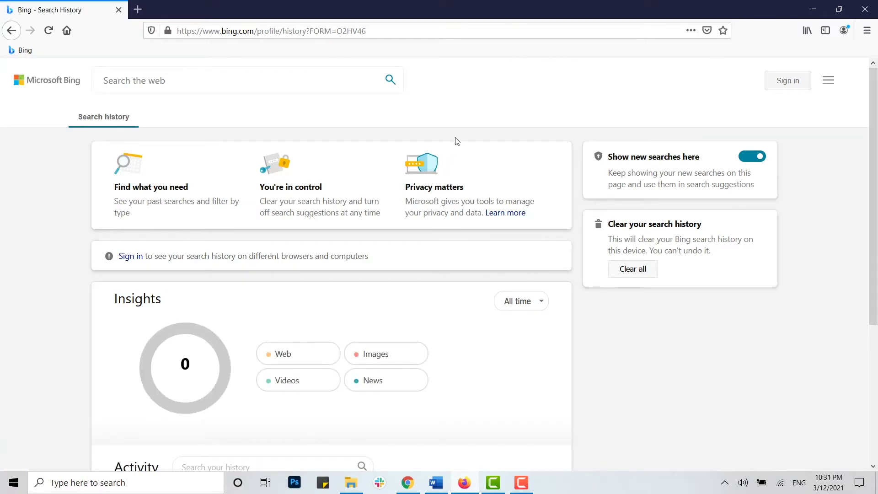
pyautogui.scroll(-4, 435, 246)
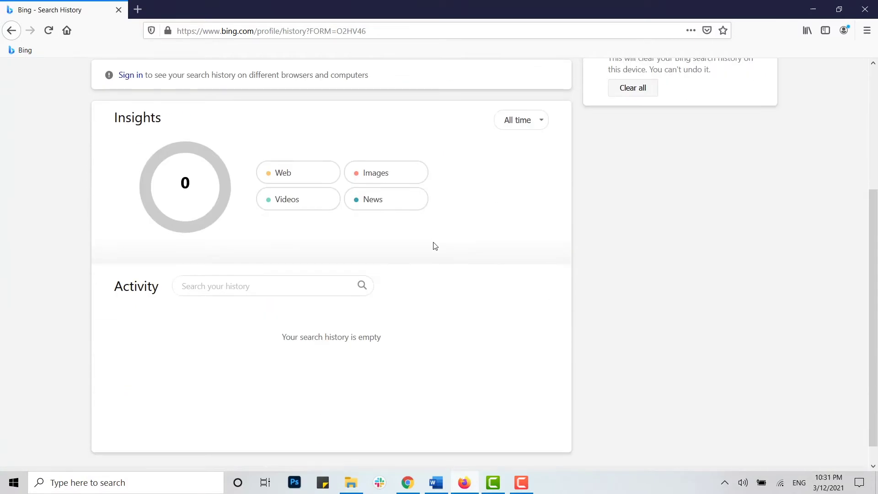
pyautogui.scroll(-1, 435, 246)
pyautogui.scroll(3, 434, 245)
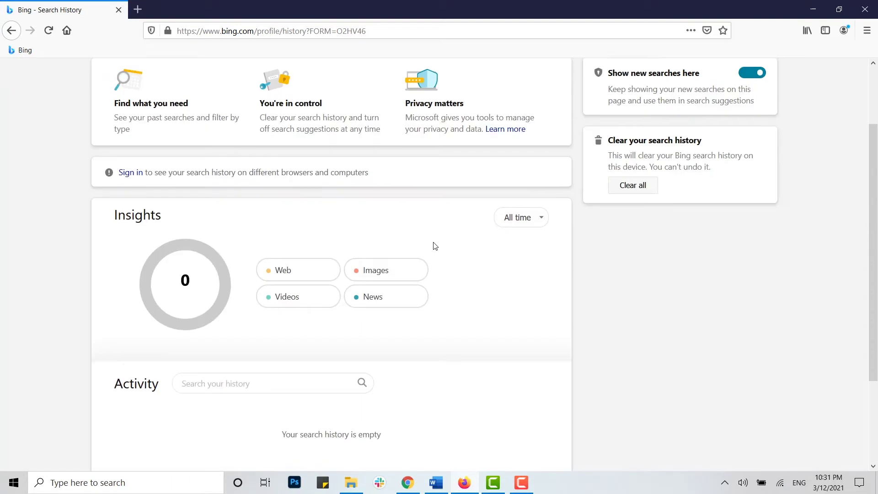
pyautogui.scroll(-3, 433, 245)
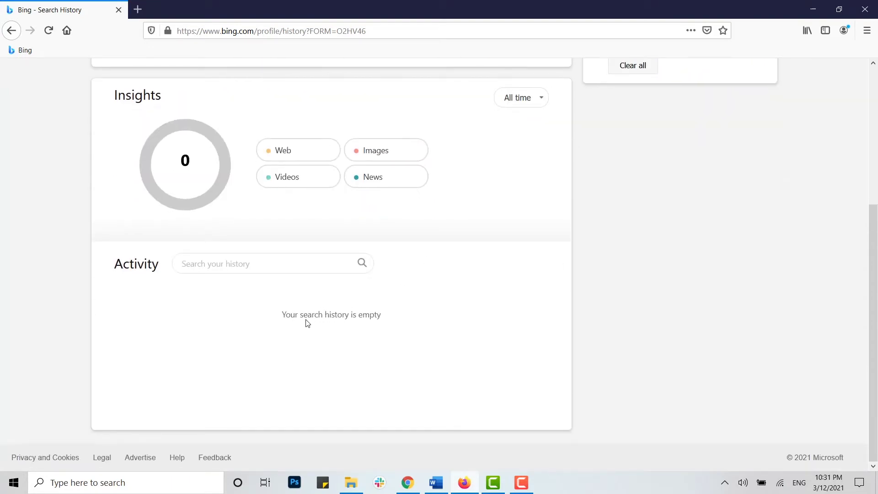
pyautogui.click(138, 9)
# Load bing.com in the new tab and search for youtube
pyautogui.write('bing')
pyautogui.press('BackSpace')
pyautogui.press('BackSpace')
pyautogui.press('BackSpace')
pyautogui.press('BackSpace')
pyautogui.write('bing')
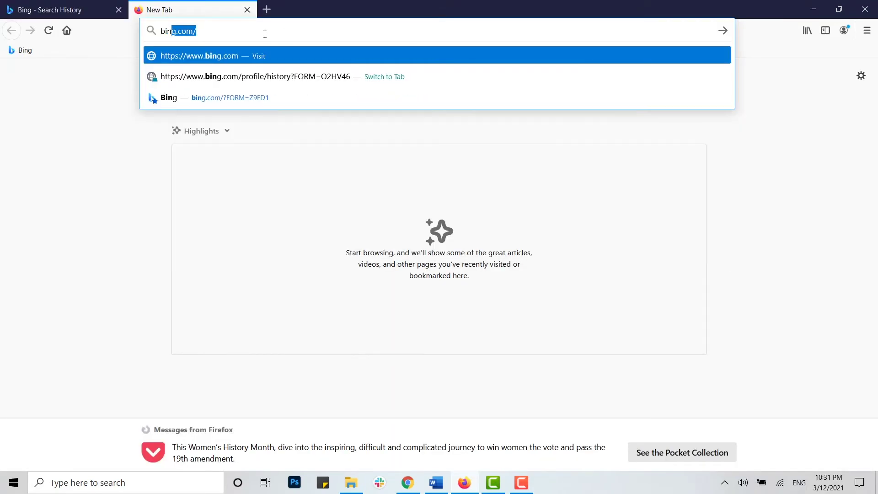
pyautogui.press('Return')
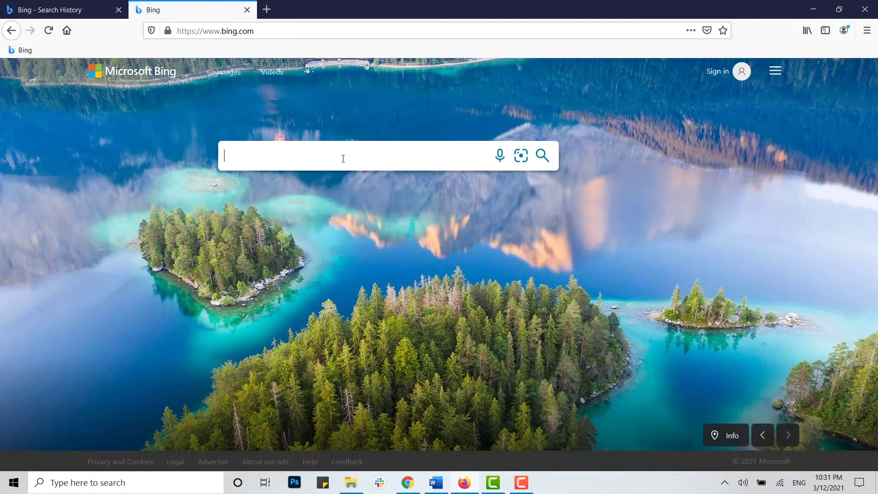
pyautogui.click(340, 157)
pyautogui.write('youtube')
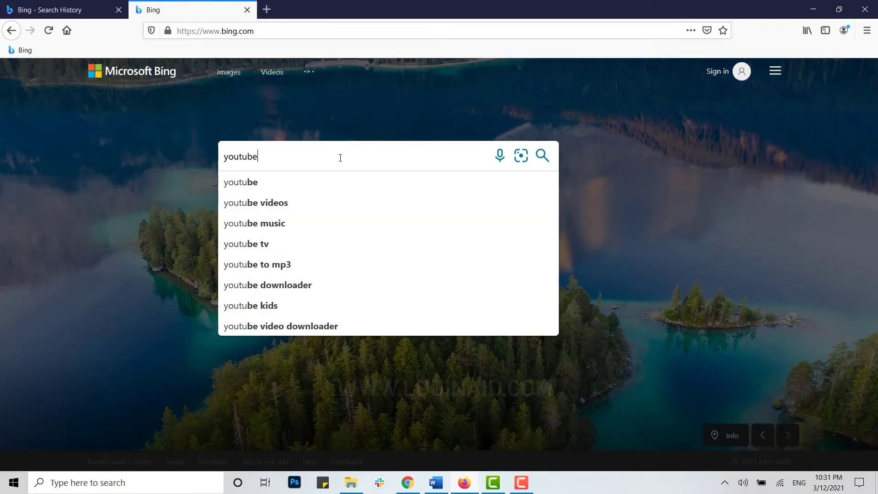
pyautogui.press('Return')
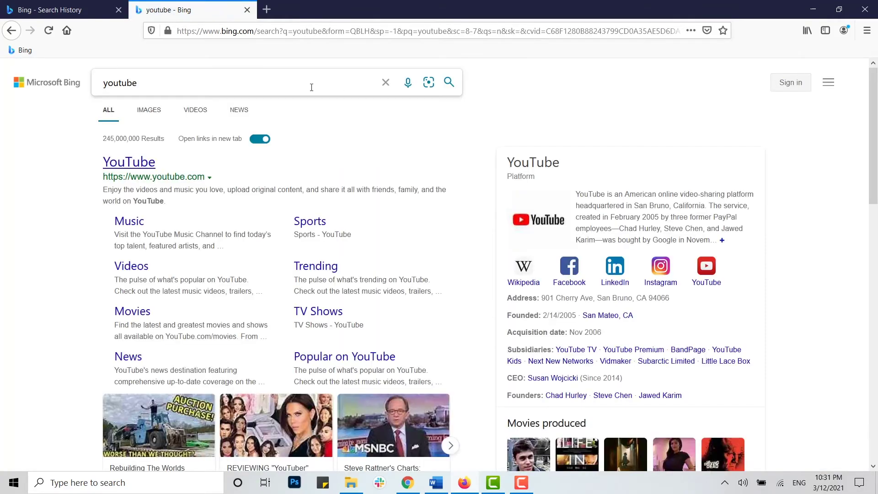
# Search for yahoo, then pick the gmail suggestion to search for gmail
pyautogui.doubleClick(181, 93)
pyautogui.write('ya')
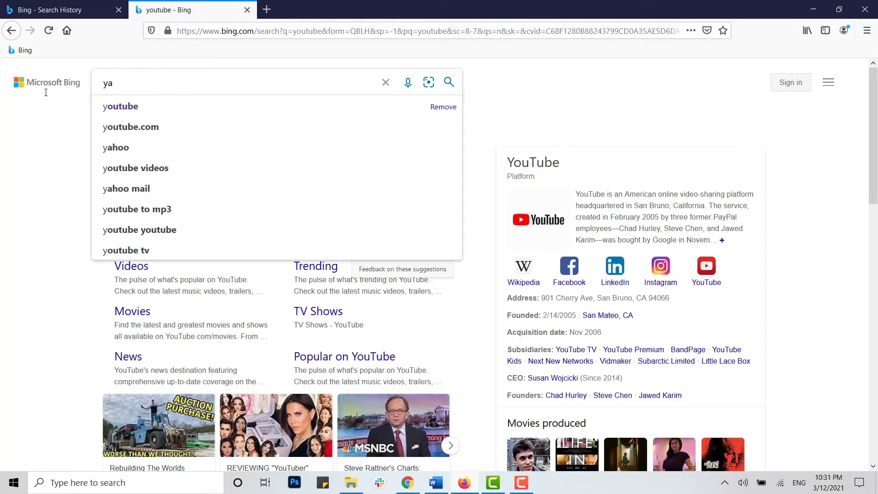
pyautogui.write('hoo')
pyautogui.press('Return')
pyautogui.hotkey('ctrl', 'a')
pyautogui.write('gamail')
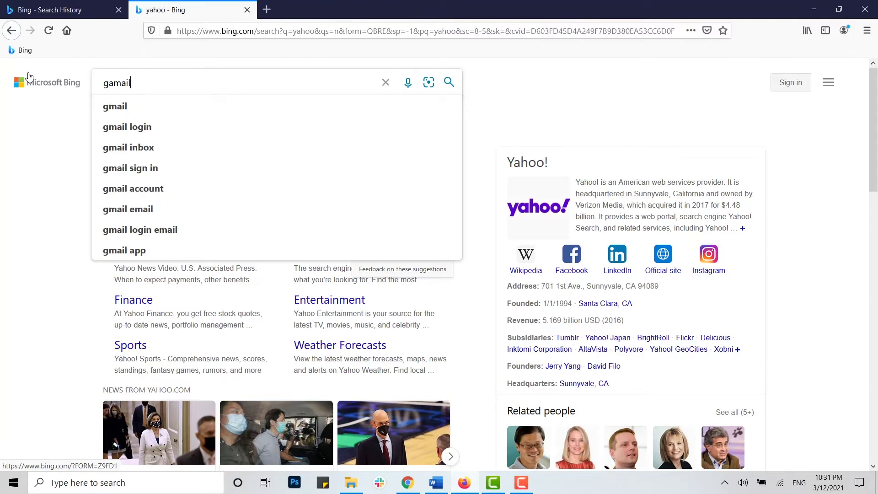
pyautogui.click(131, 108)
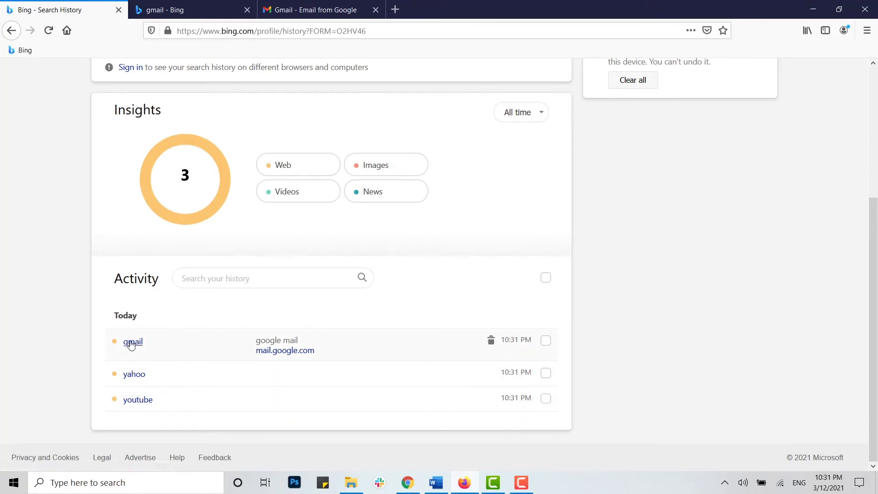
# Close the Gmail tab and delete the gmail entry from the search history
pyautogui.click(376, 10)
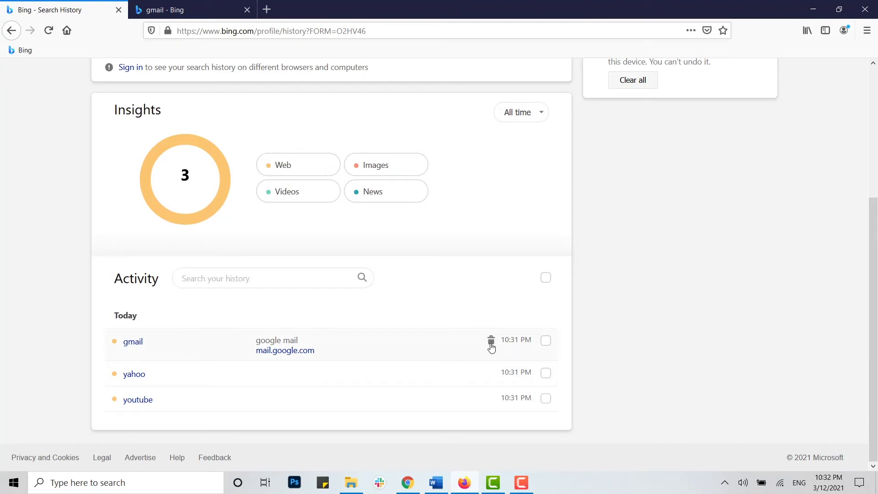
pyautogui.click(492, 343)
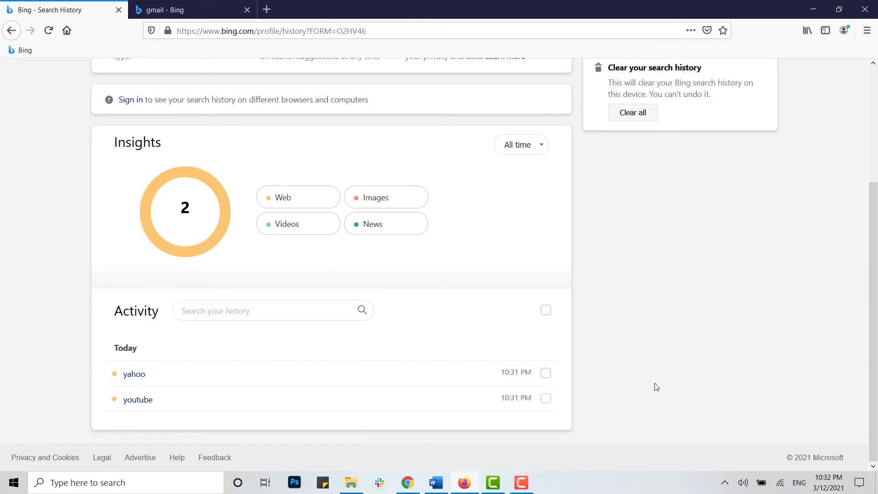
# Select all remaining Activity entries (yahoo, youtube) and clear them
pyautogui.click(546, 311)
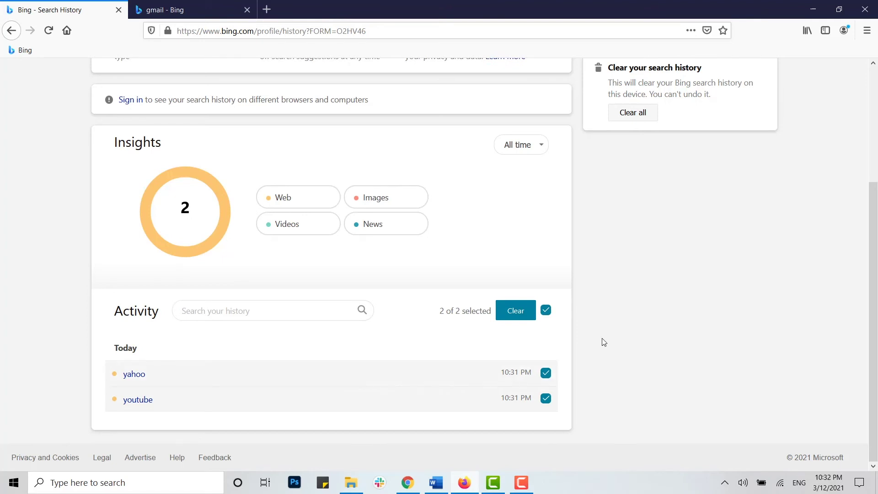
pyautogui.click(522, 318)
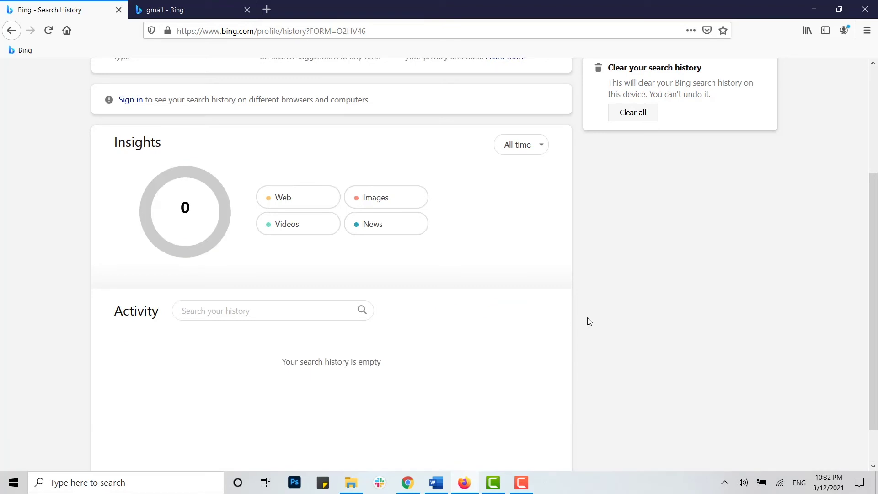
pyautogui.scroll(5, 590, 321)
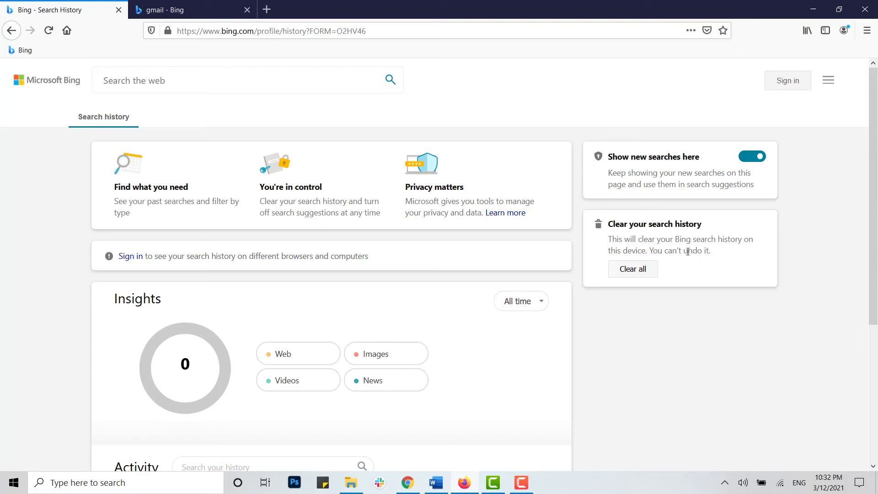
# Clear all search history on this device and confirm the Activity list is empty
pyautogui.click(641, 274)
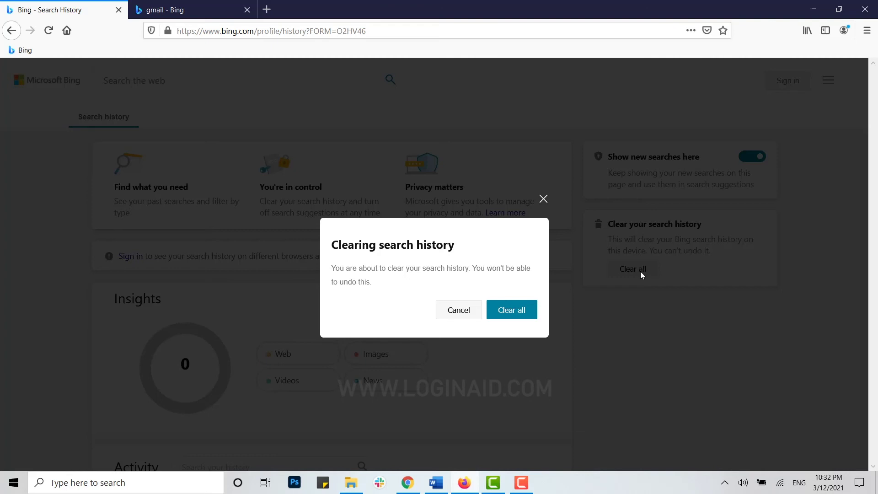
pyautogui.click(517, 315)
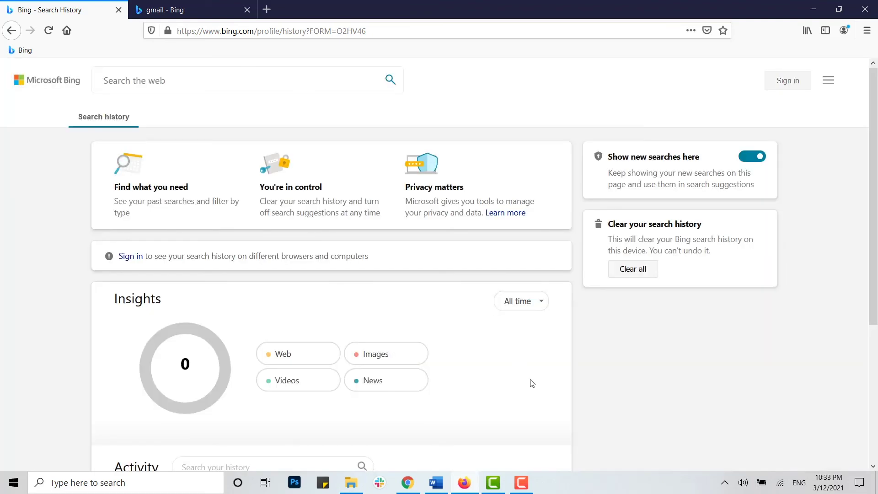
pyautogui.scroll(-4, 531, 384)
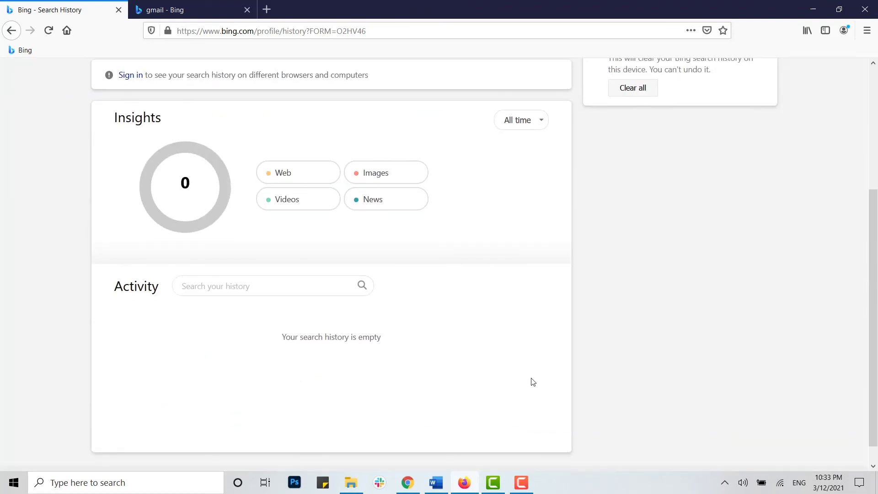